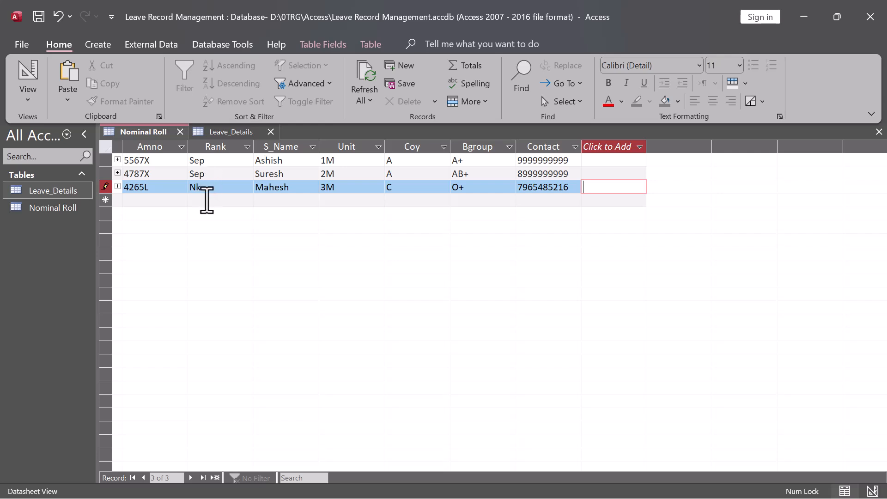
- Close the Leave_Details table and open the Nominal Roll table in Design View
left_click(209, 200)
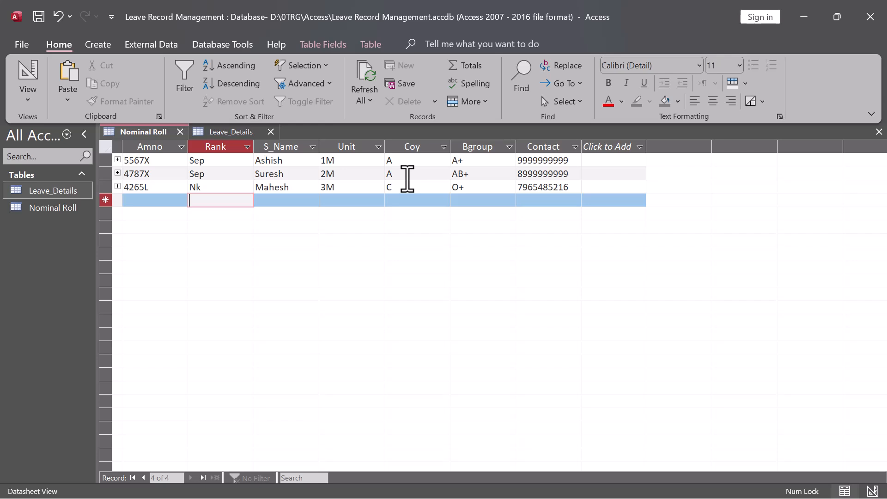
right_click(142, 130)
left_click(130, 133)
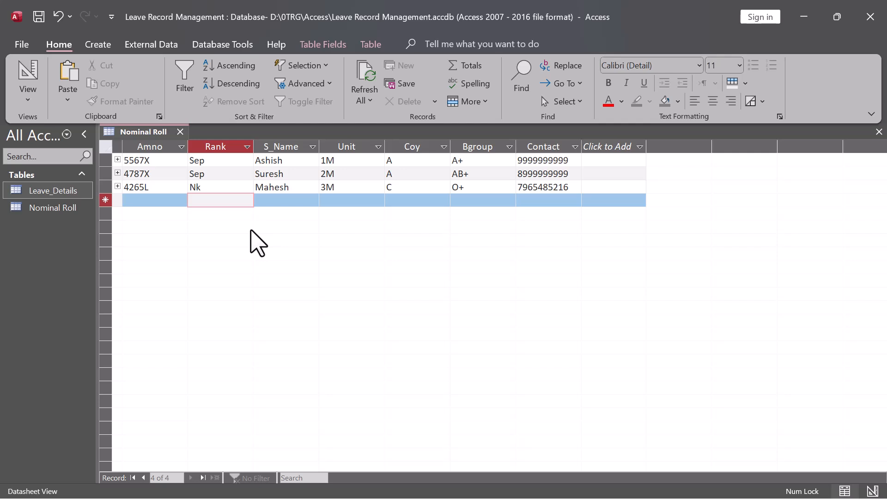
left_click(33, 97)
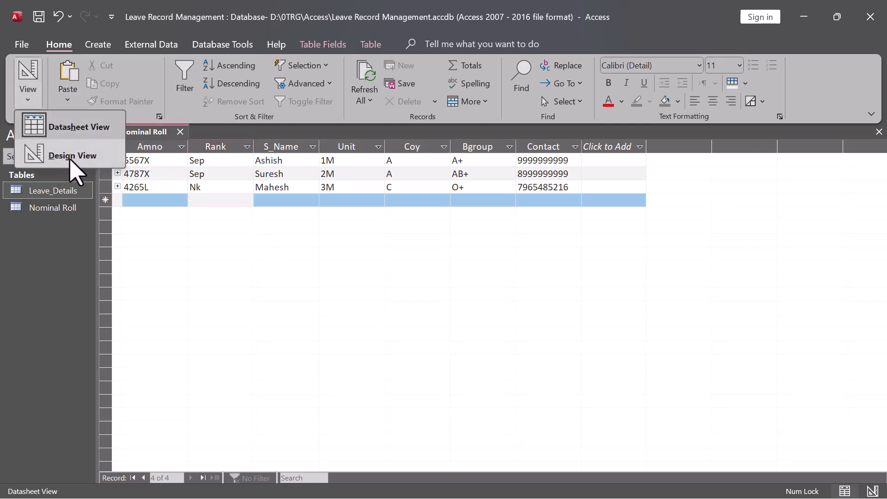
left_click(83, 162)
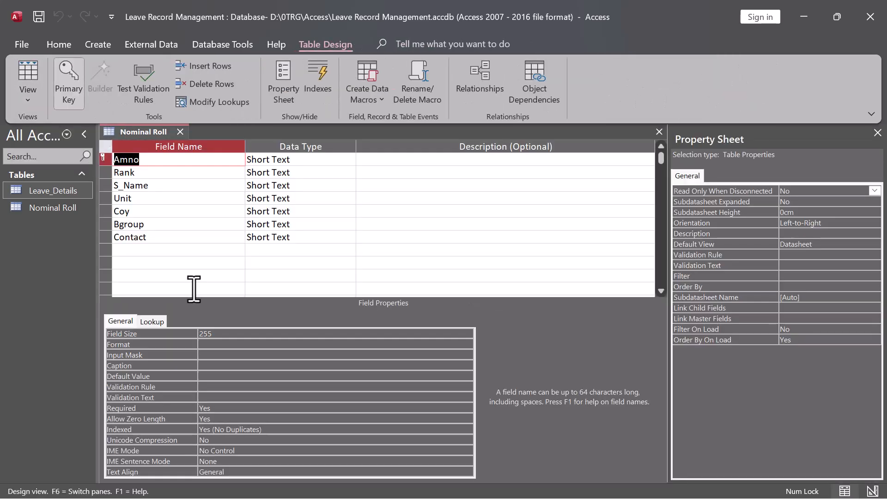
- Start the Lookup Wizard as the Rank field's data type and choose to type in the lookup values
left_click(190, 243)
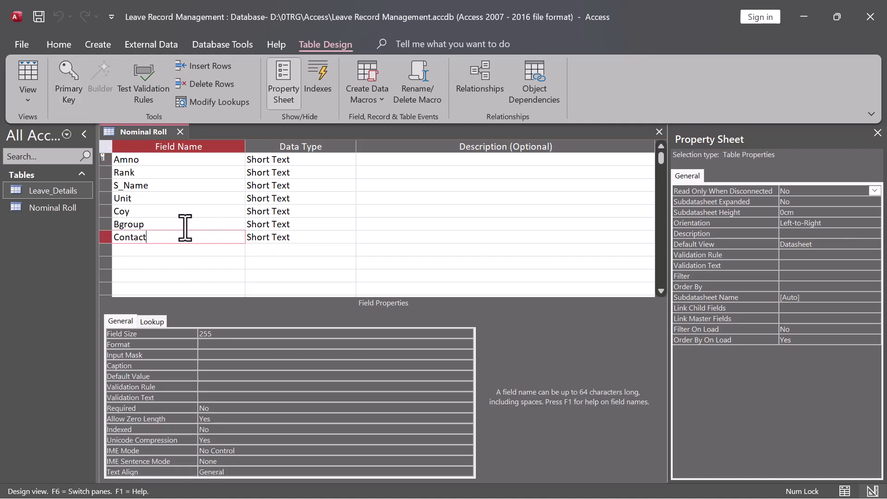
left_click(301, 174)
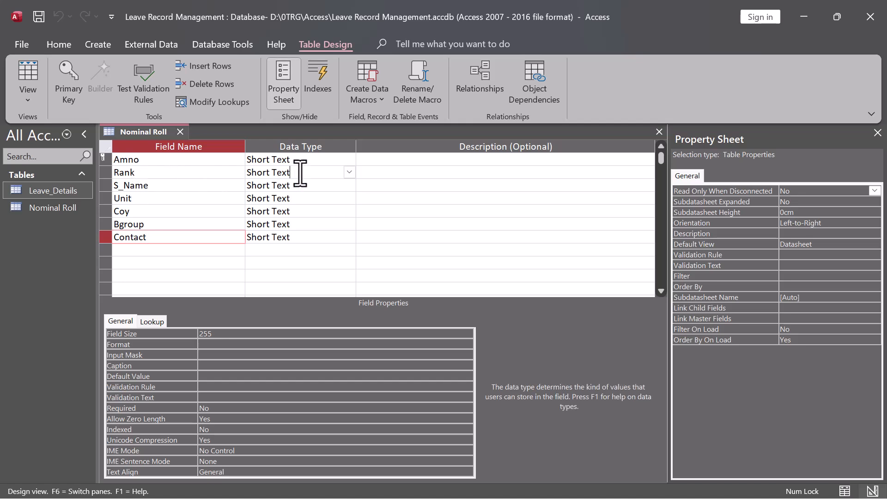
left_click(349, 172)
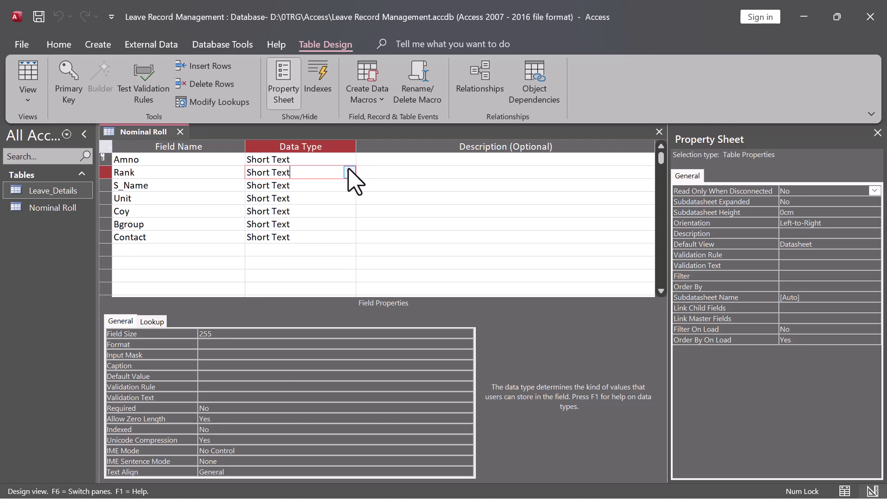
left_click(349, 172)
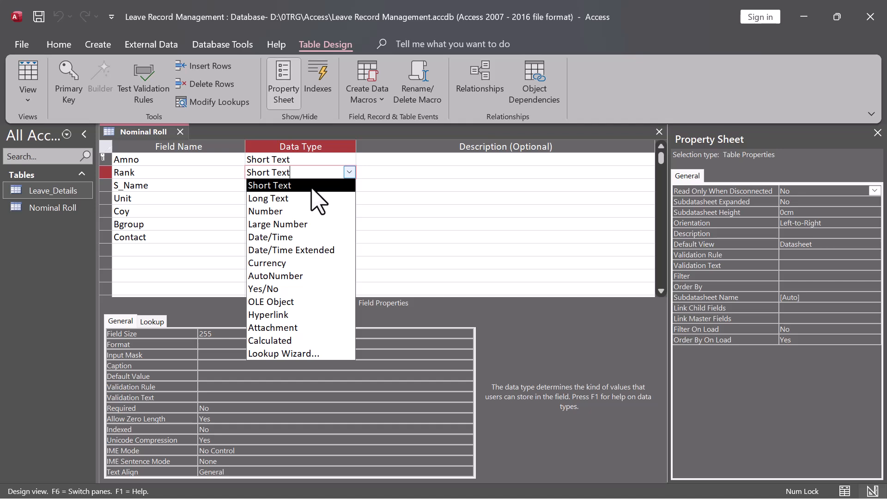
left_click(323, 353)
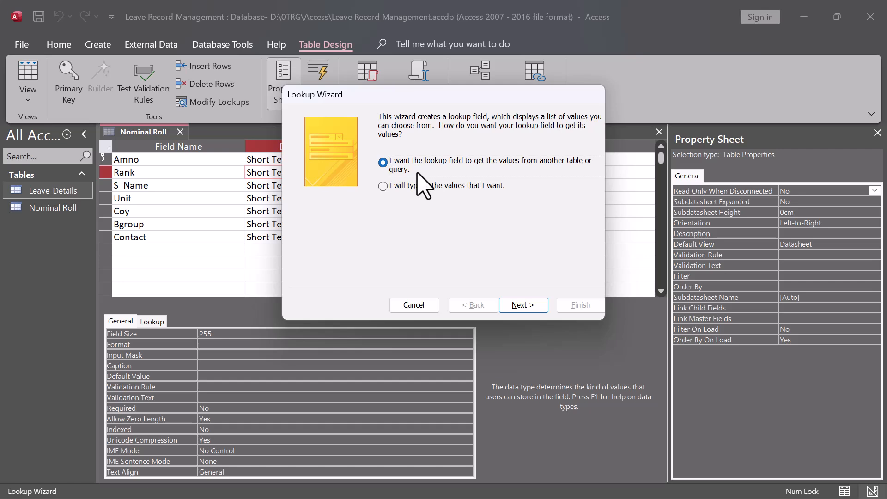
left_click(385, 187)
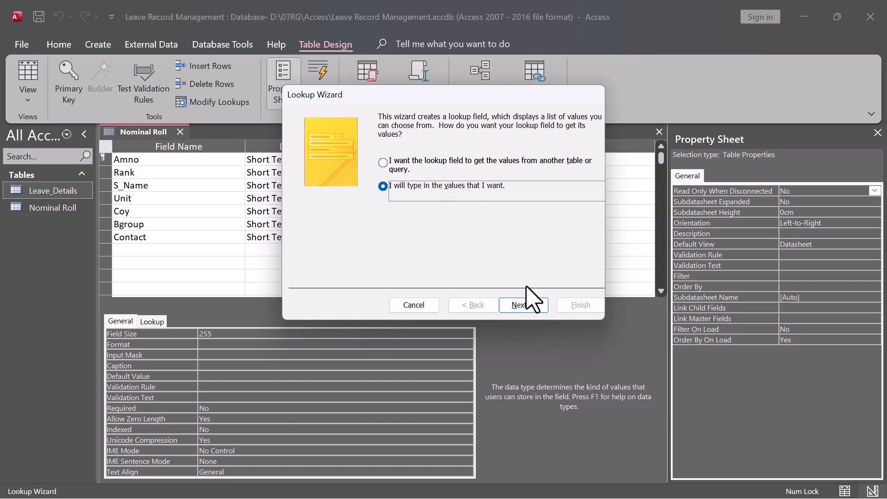
left_click(523, 306)
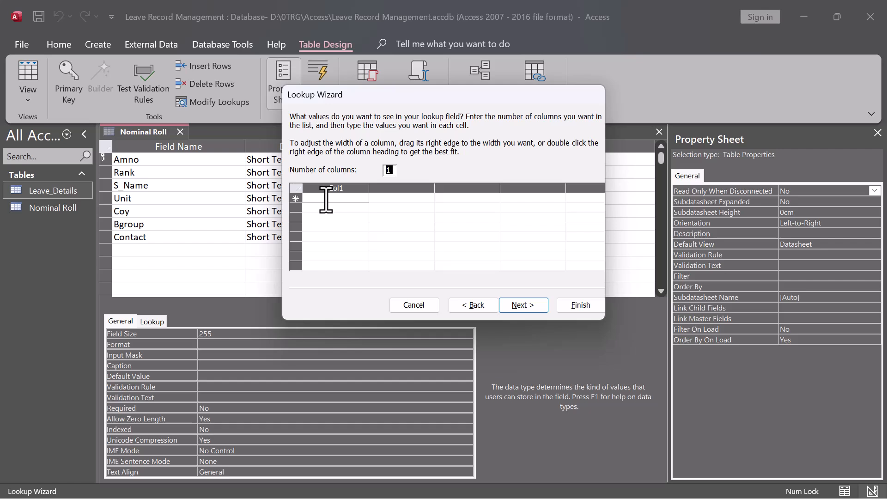
- Enter Hav, NK, Sep and AV as the values in the lookup's single column
left_click(326, 199)
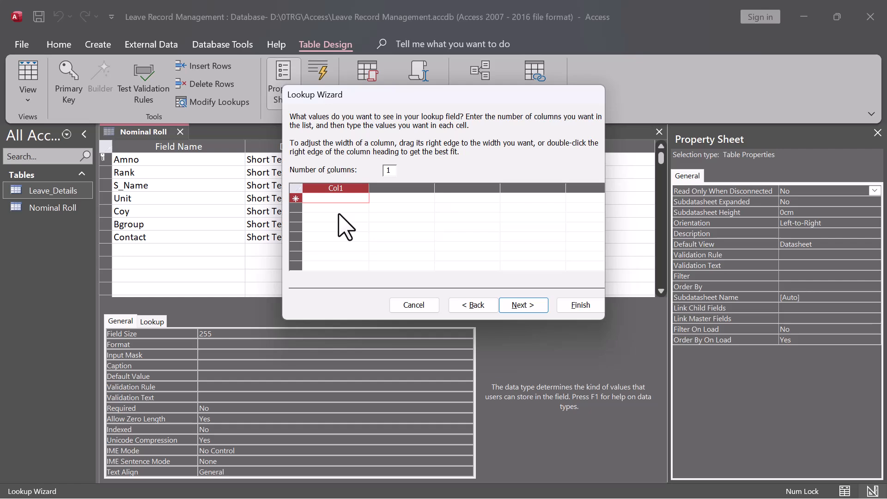
type("Hav")
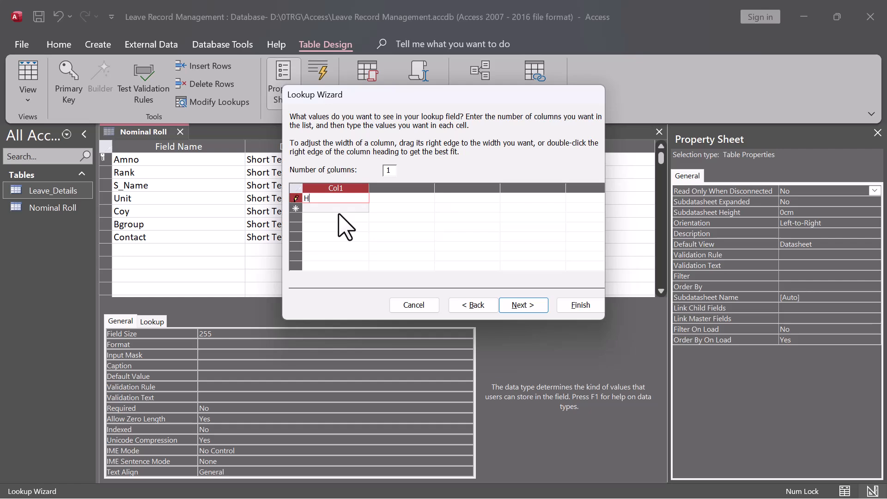
key("Return")
type("NK")
key("Return")
type("Sep")
key("Return")
type("AV")
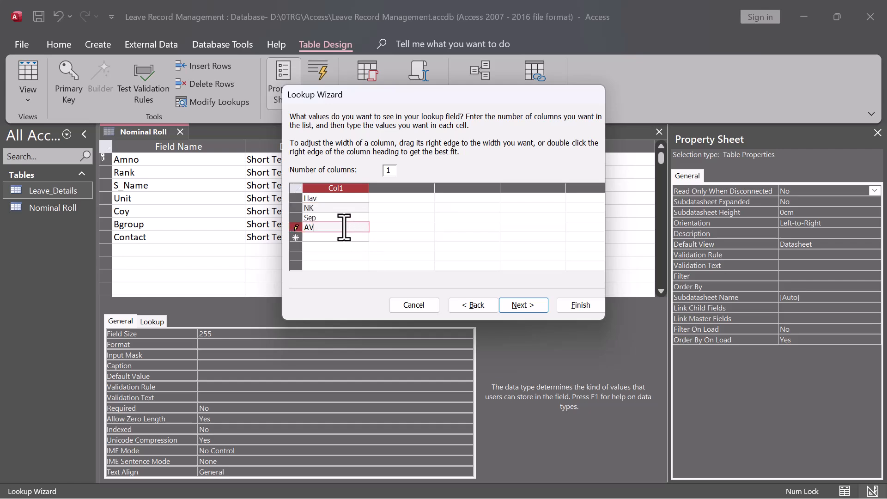
- Review the rank values entered in the lookup column one by one
left_click(333, 198)
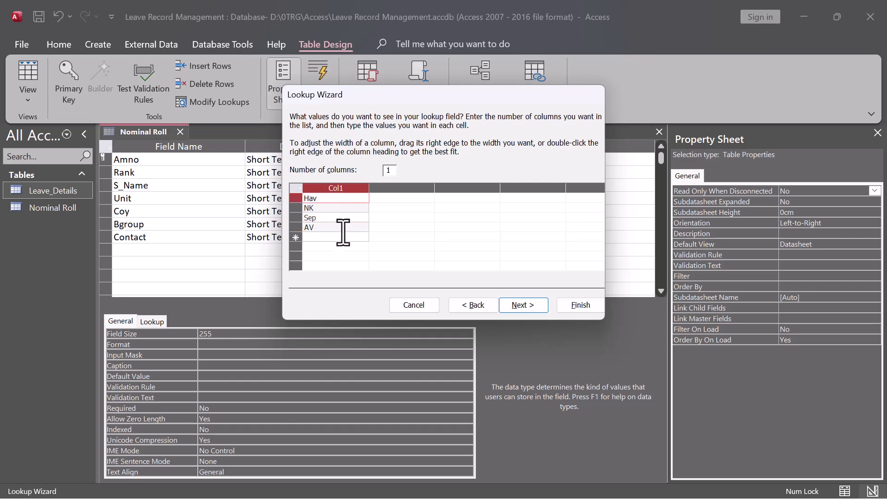
key("Down")
key("Down")
key("Down")
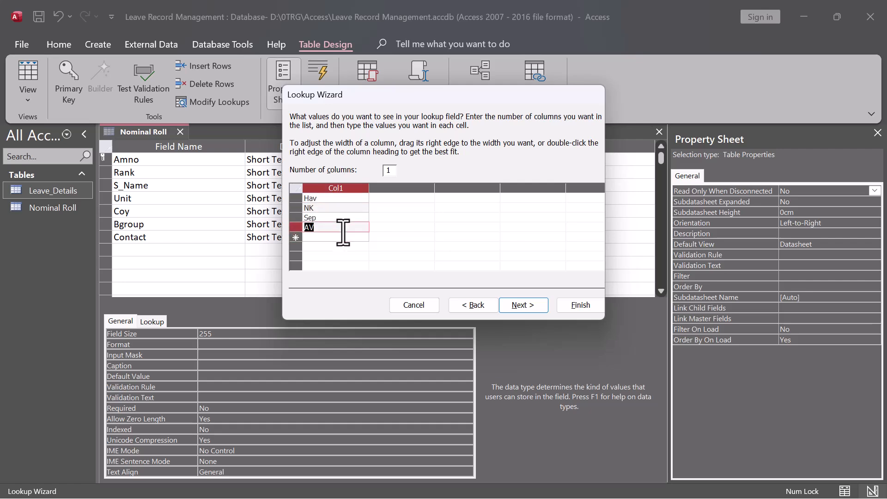
key("Up")
key("Up")
key("Up")
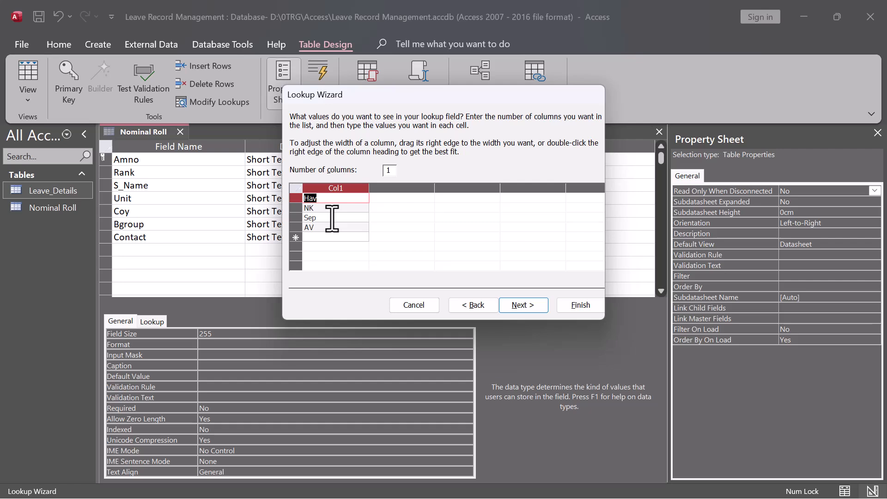
key("Down")
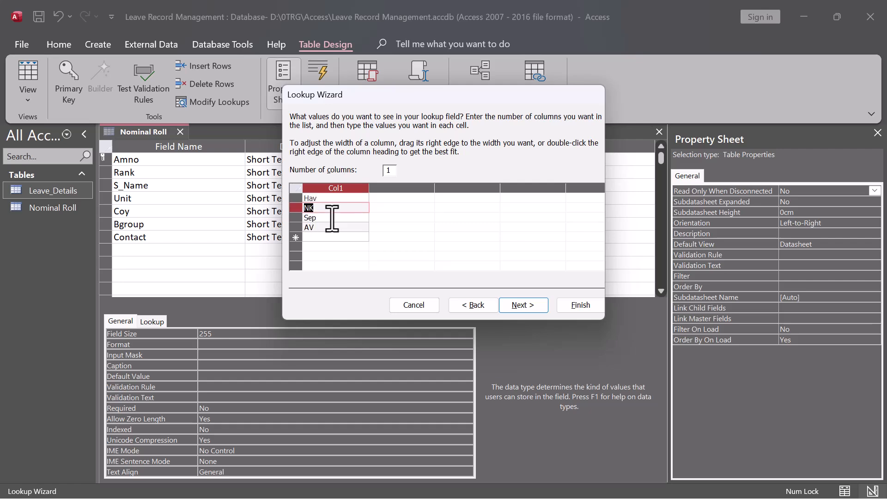
key("Down")
key("Down")
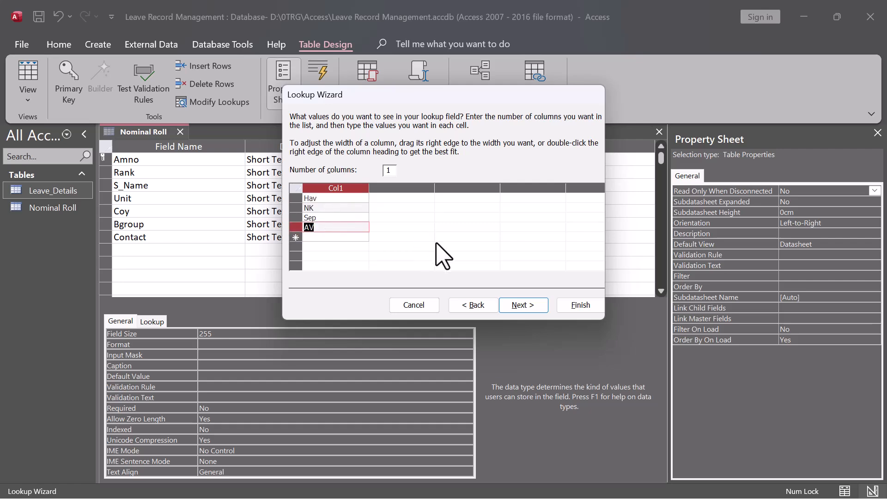
- Finish the Rank lookup with Limit To List enabled and save the Nominal Roll table design
left_click(519, 306)
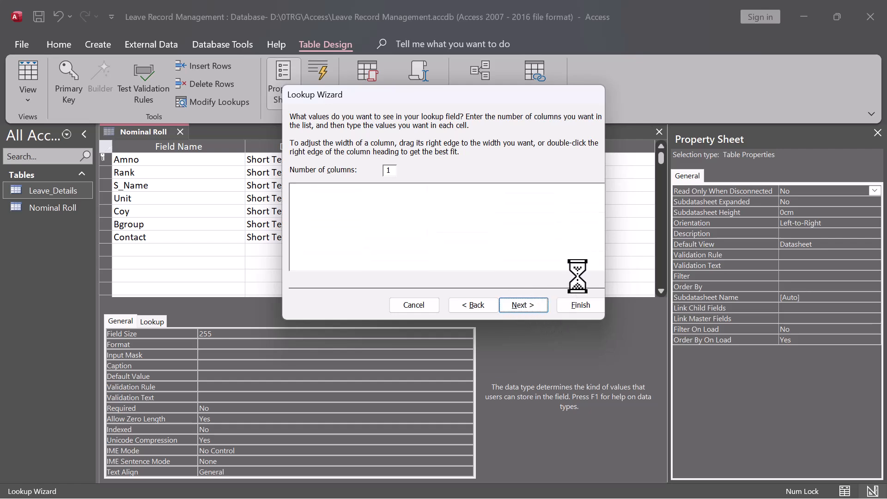
left_click(411, 134)
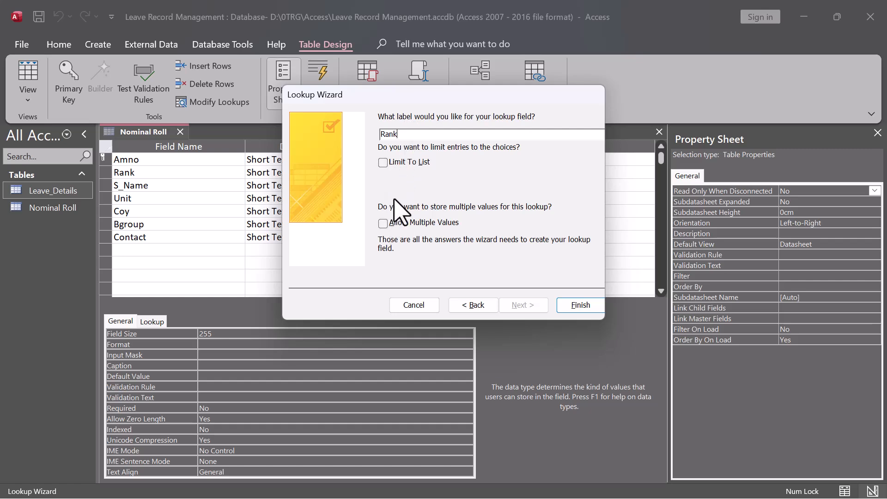
left_click(410, 163)
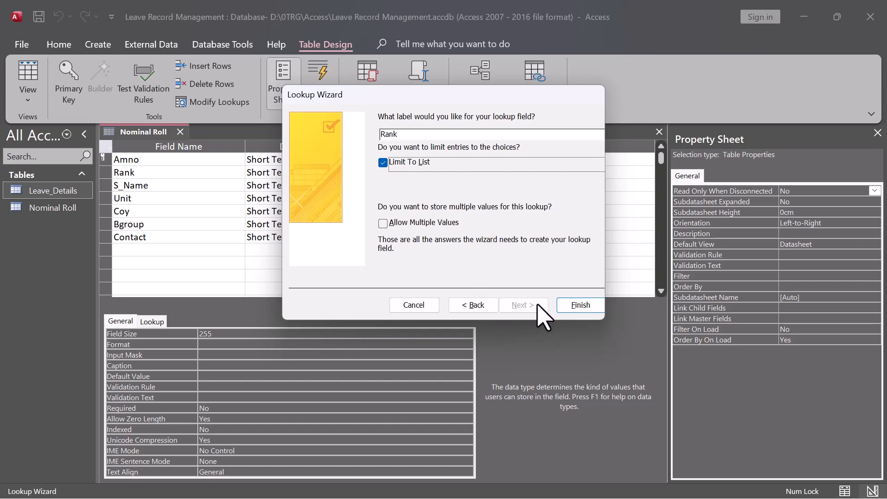
left_click(580, 305)
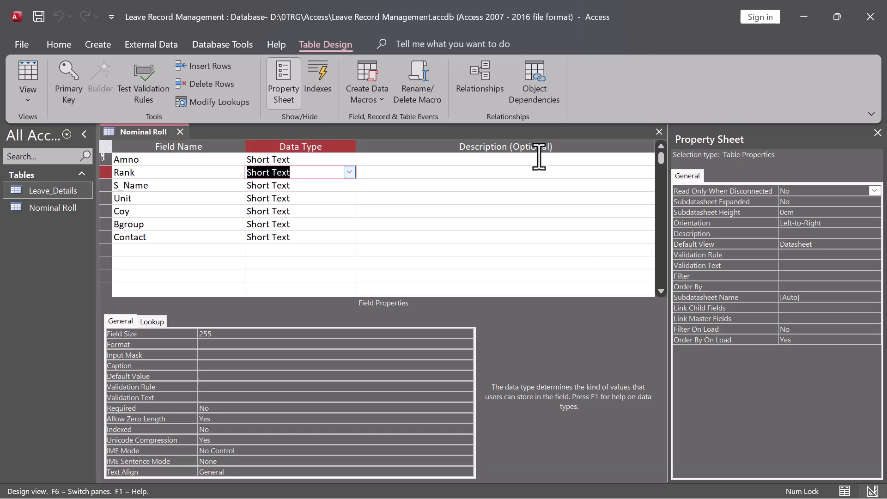
left_click(394, 215)
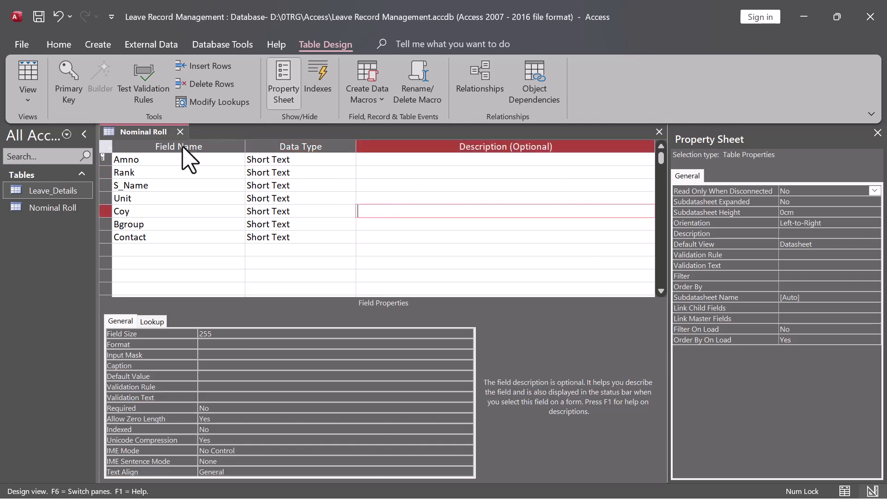
right_click(154, 132)
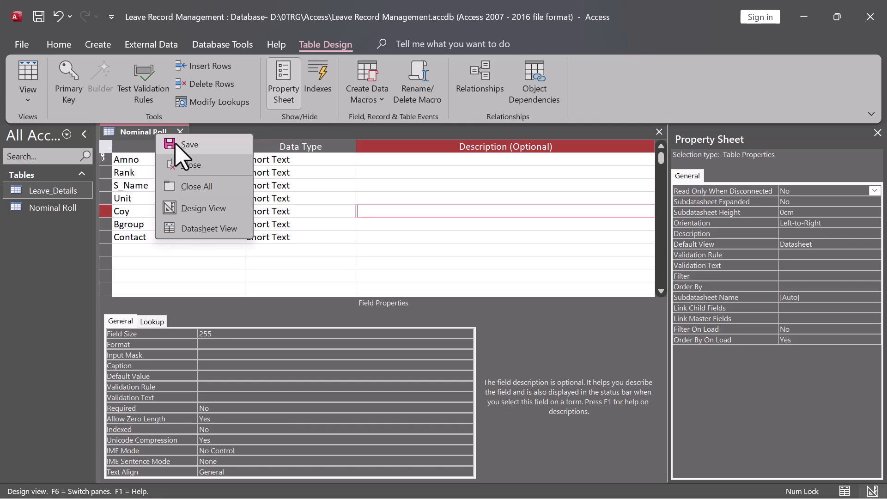
left_click(187, 145)
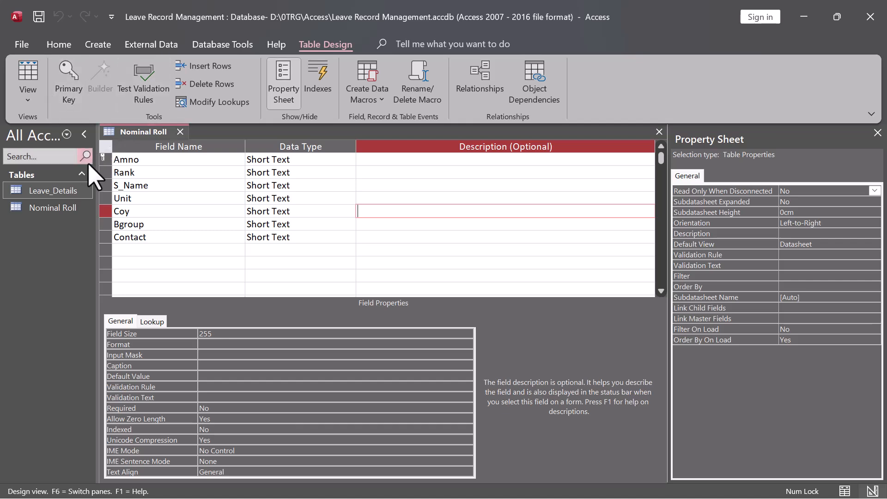
- Switch Nominal Roll to Datasheet View and open the Rank value list on the last existing record
right_click(132, 134)
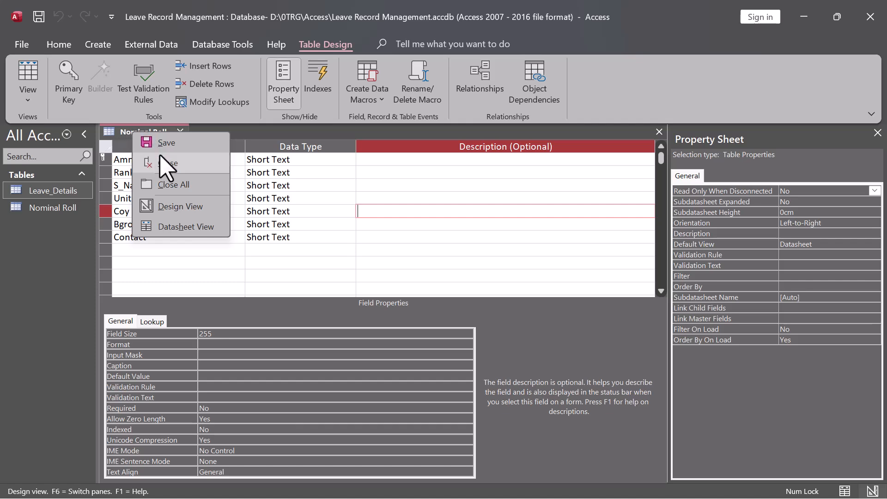
left_click(182, 231)
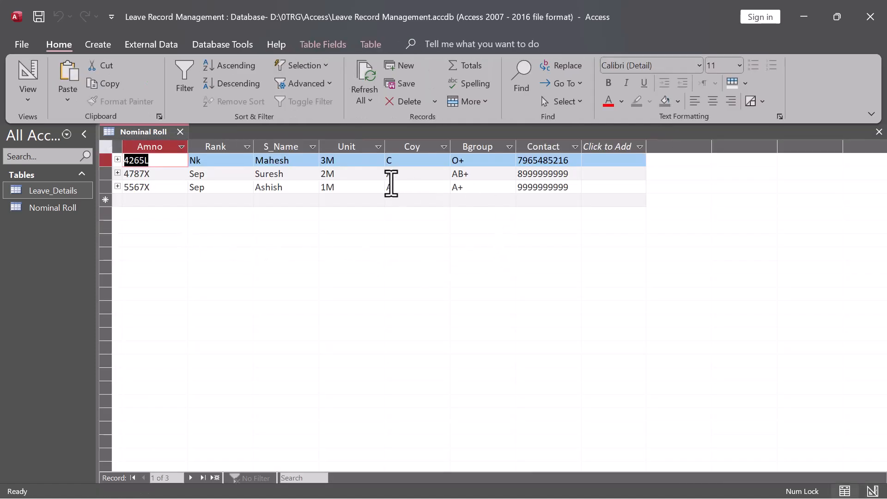
left_click(245, 189)
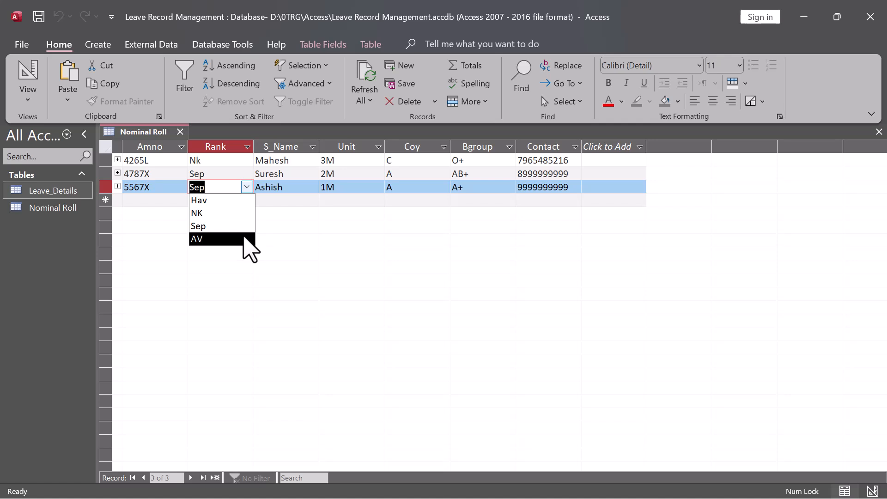
left_click(248, 189)
- Start a new record in Nominal Roll by entering the person's Amno
left_click(171, 201)
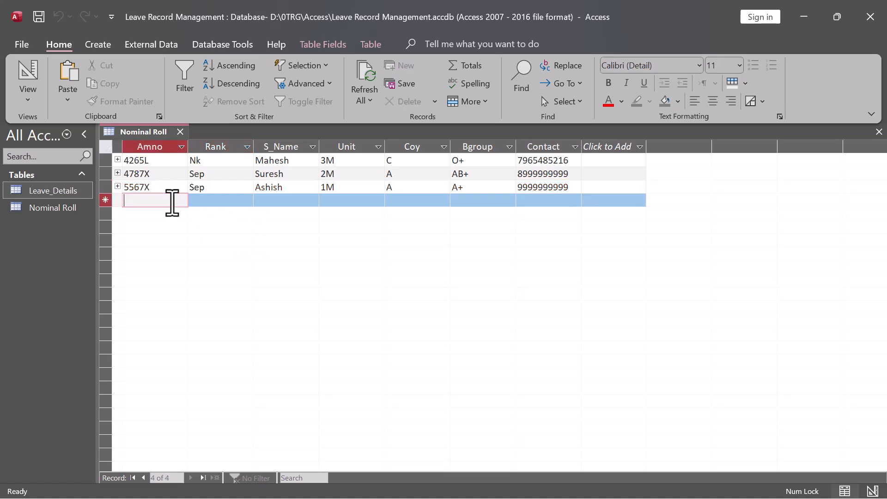
type("4566")
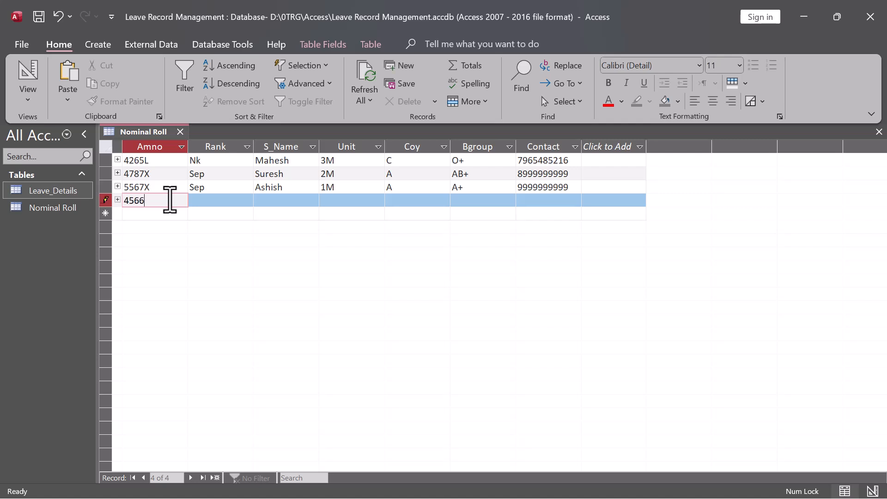
type("E")
key("Tab")
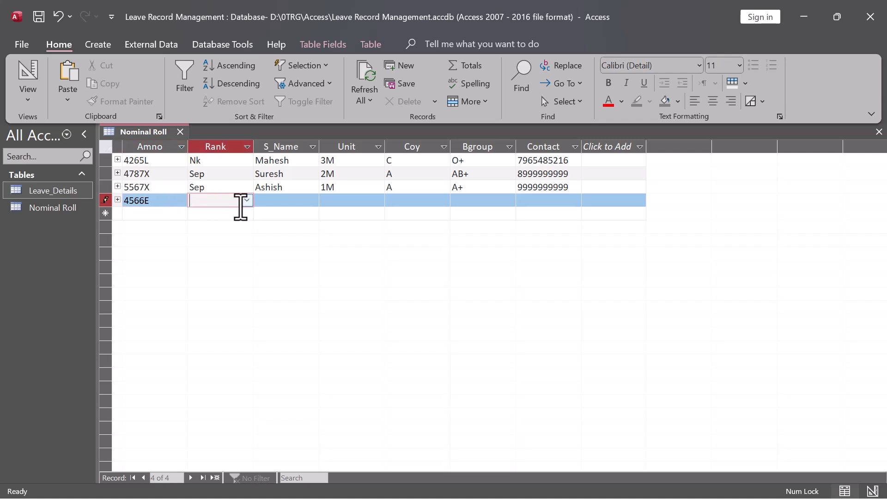
- Try to enter the unlisted value "N k" as the new record's rank
type("NK")
key("BackSpace")
type("k")
key("Tab")
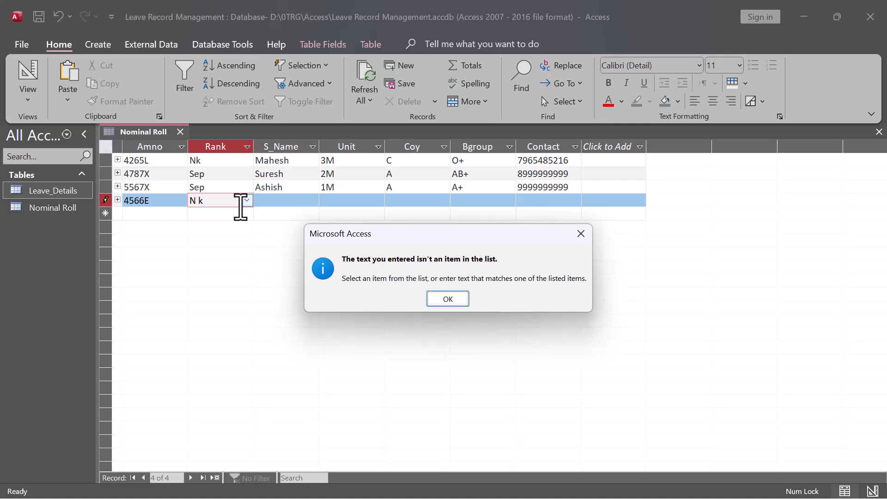
left_click(457, 299)
- Set the new record's rank to NK from the lookup values
type("N k")
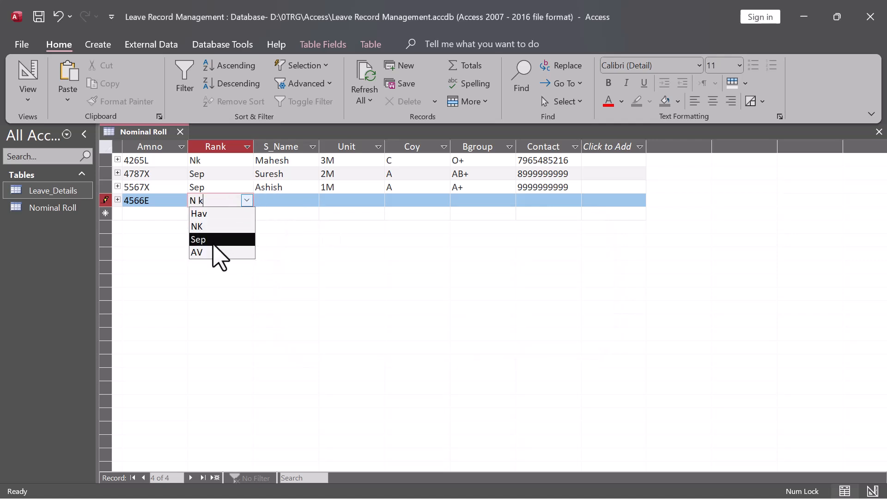
left_click(217, 226)
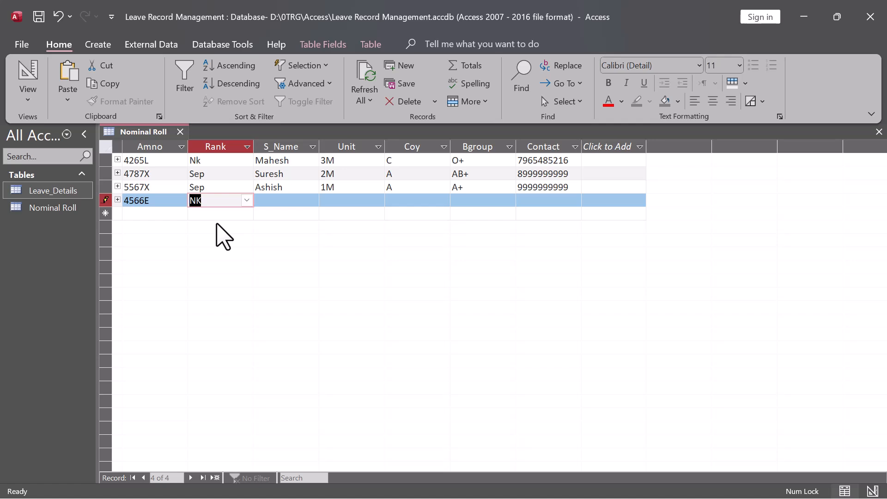